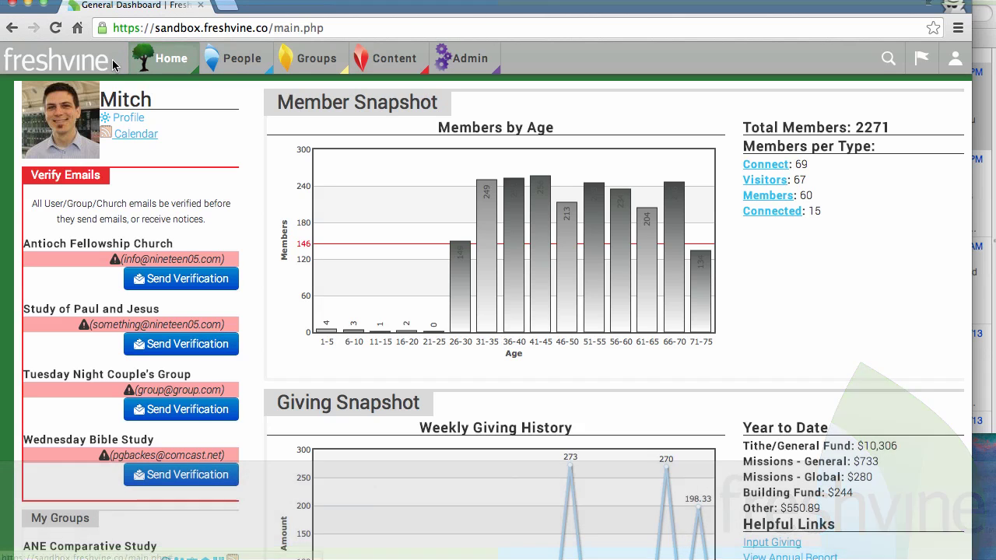
Select Jordan's Small Group from the list of all groups and open its dashboard
{"action": "left_click", "coordinate": [330, 68]}
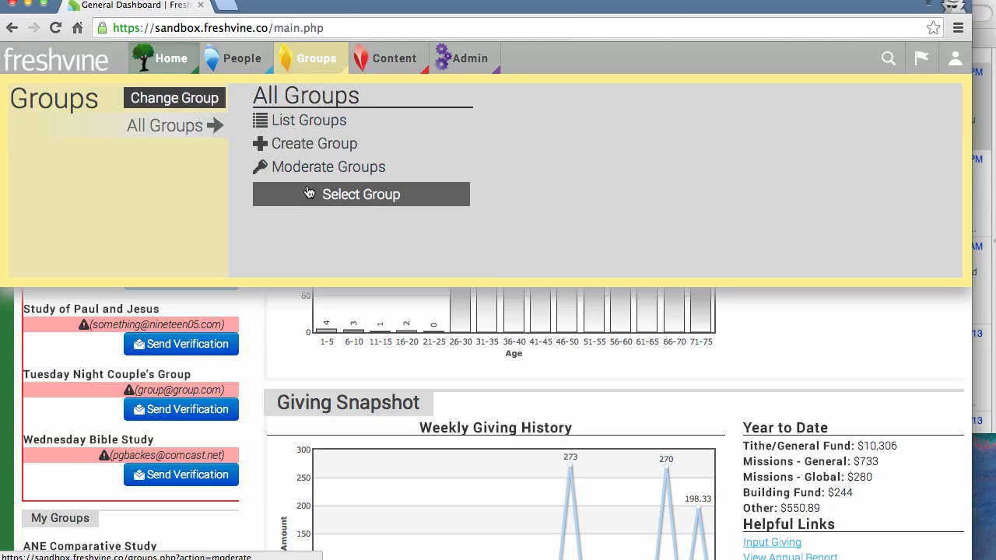
{"action": "left_click", "coordinate": [361, 195]}
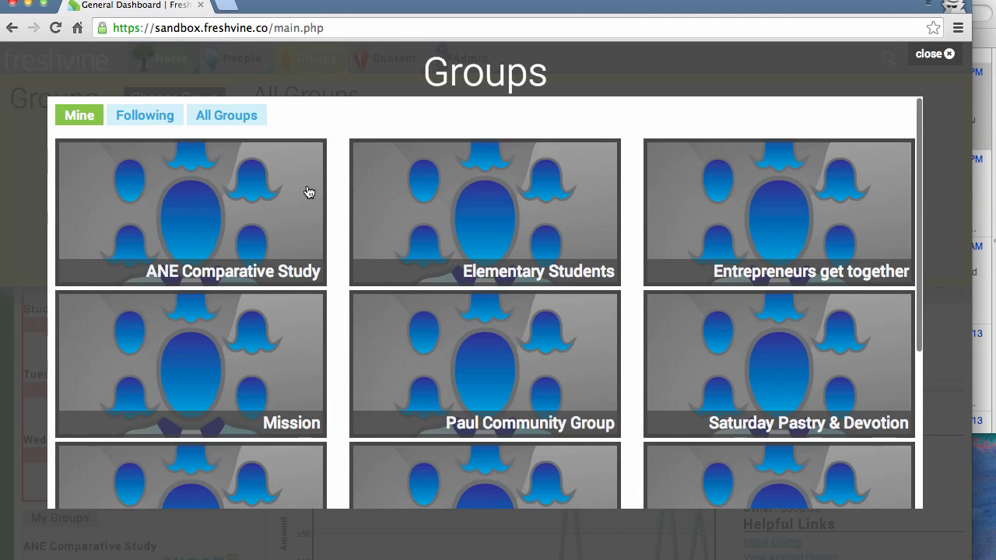
{"action": "left_click", "coordinate": [244, 117]}
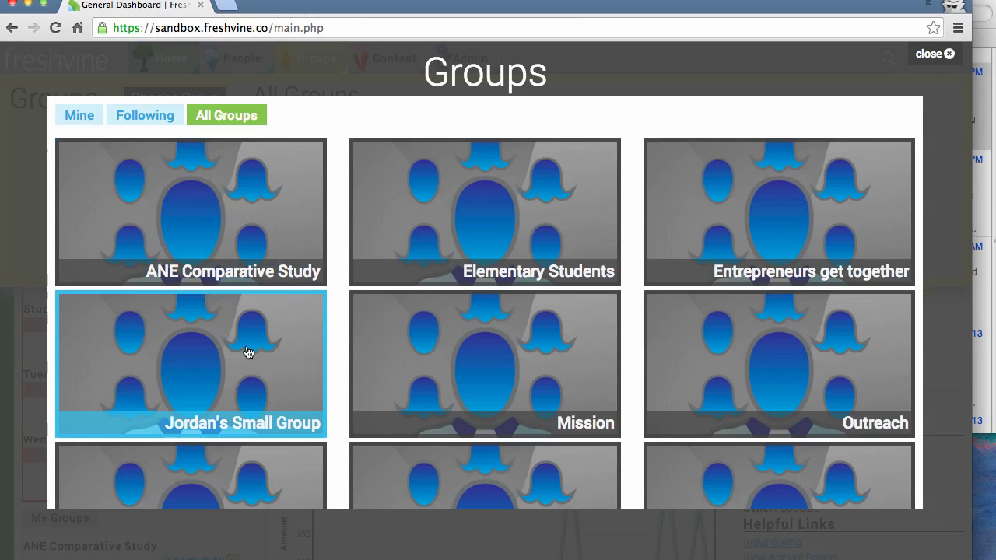
{"action": "left_click", "coordinate": [249, 378]}
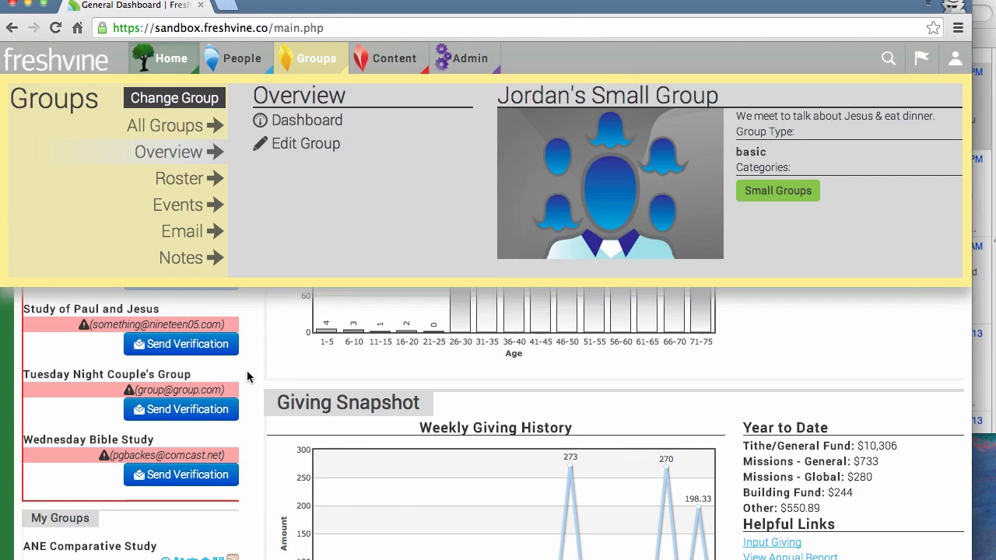
{"action": "left_click", "coordinate": [304, 122]}
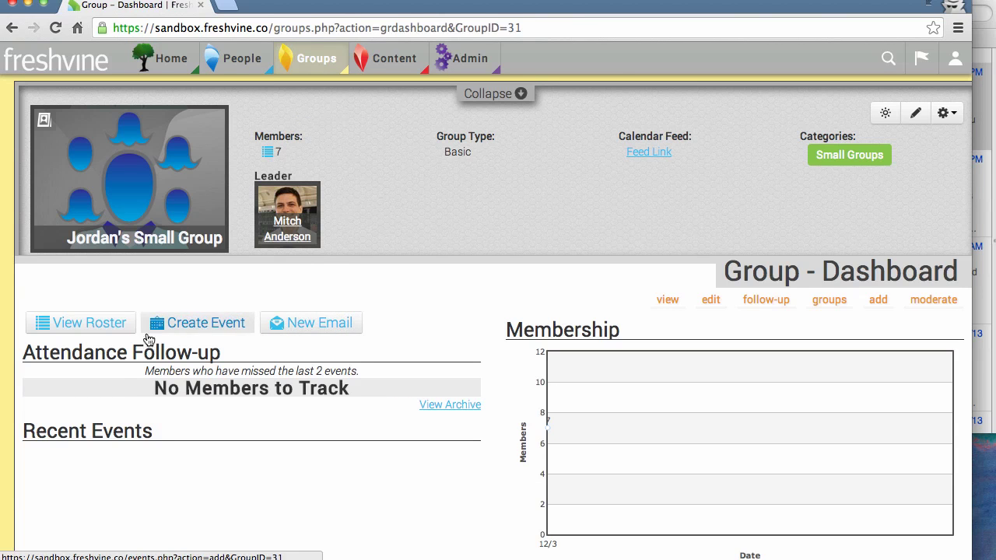
Start a new email for the group with Group as both the From and Reply To choice
{"action": "left_click", "coordinate": [329, 328]}
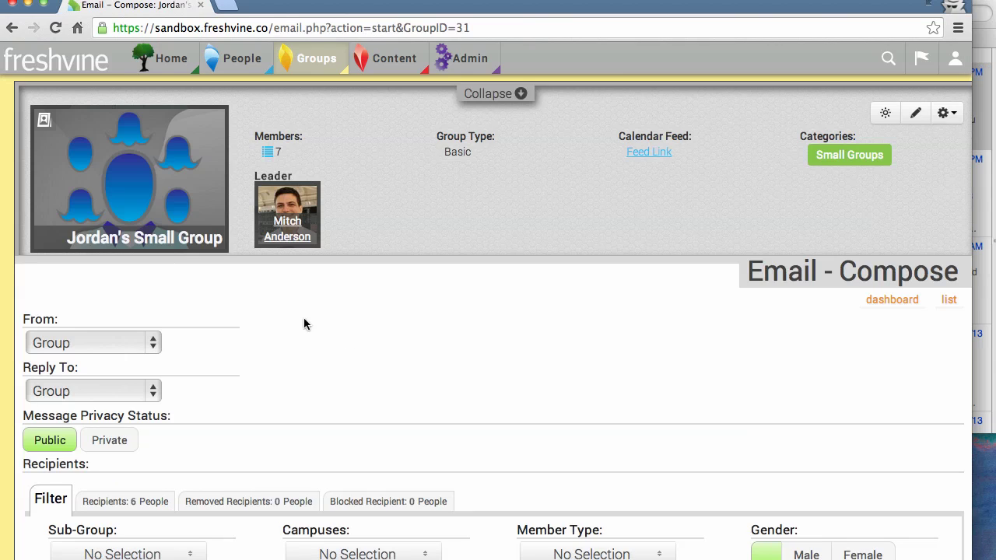
{"action": "left_click", "coordinate": [154, 342]}
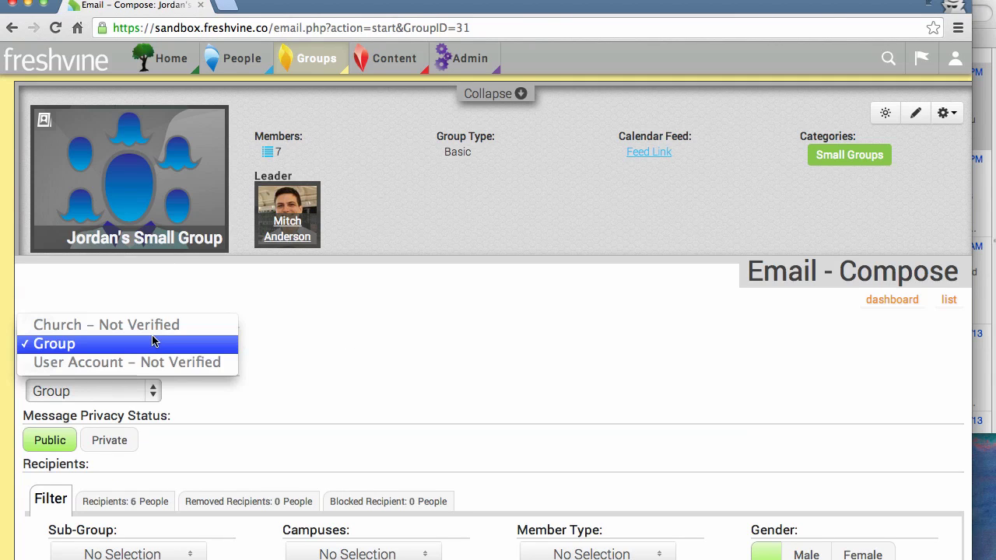
{"action": "left_click", "coordinate": [76, 350]}
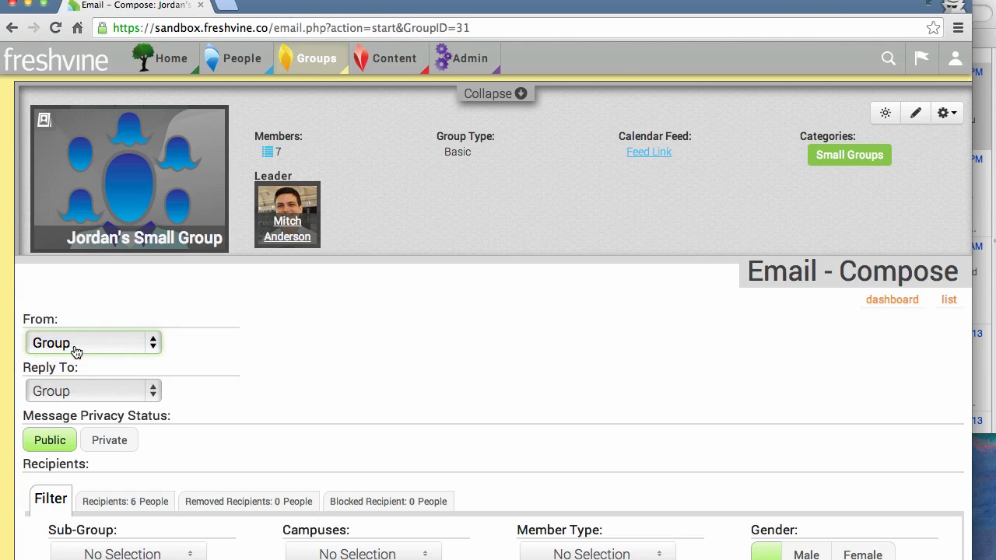
{"action": "left_click", "coordinate": [154, 393]}
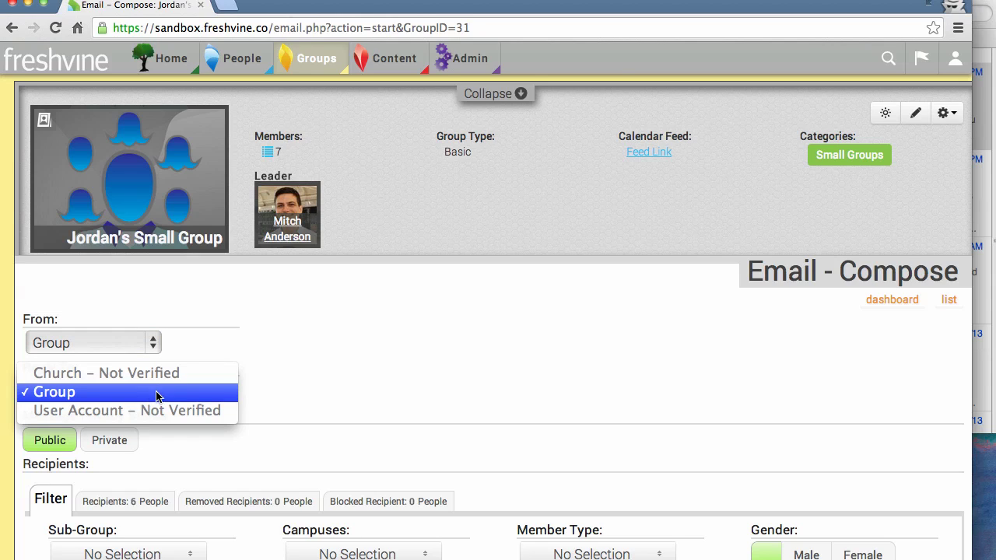
{"action": "left_click", "coordinate": [199, 394]}
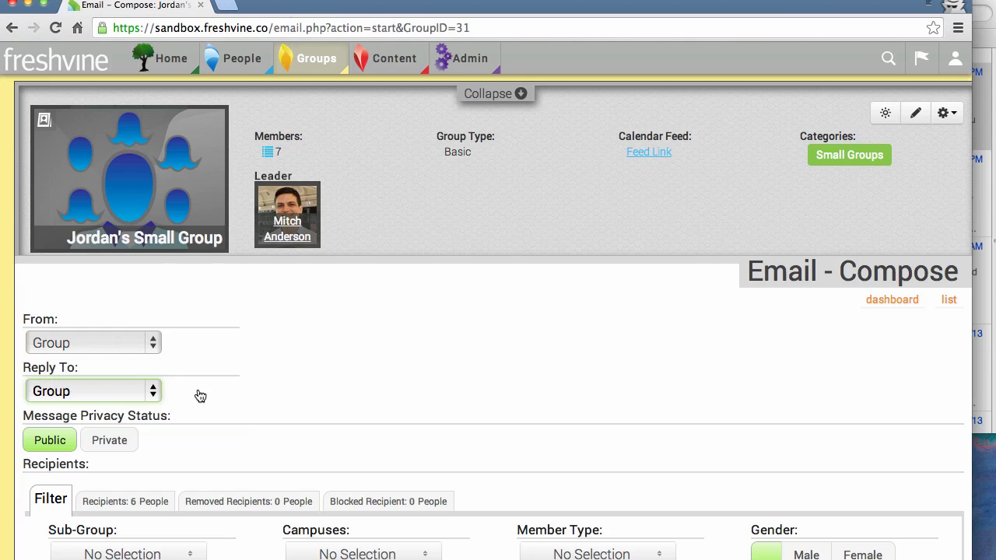
Set the message privacy status to Private and check the available Sub-Group recipient filter options
{"action": "scroll", "coordinate": [200, 397], "scroll_direction": "down", "scroll_amount": 5}
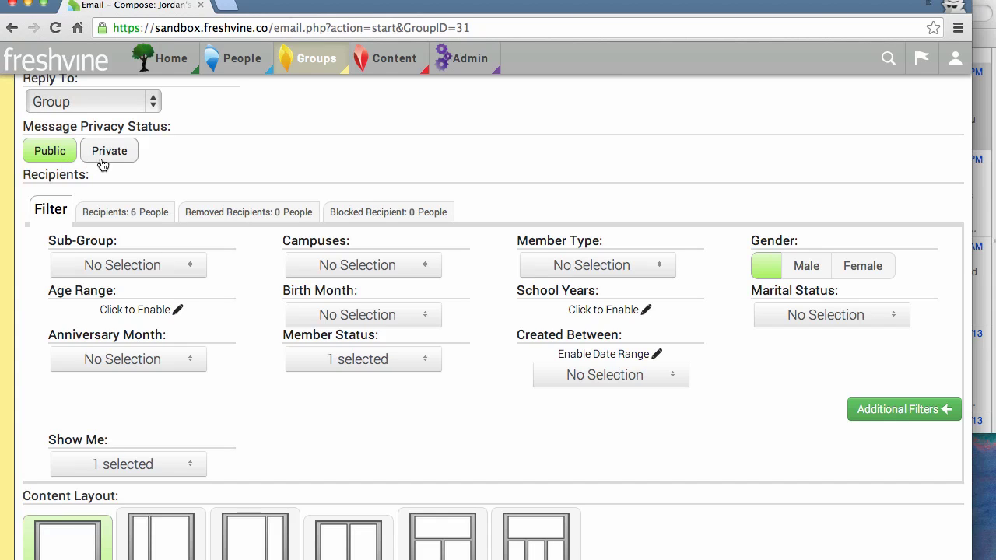
{"action": "left_click", "coordinate": [100, 161]}
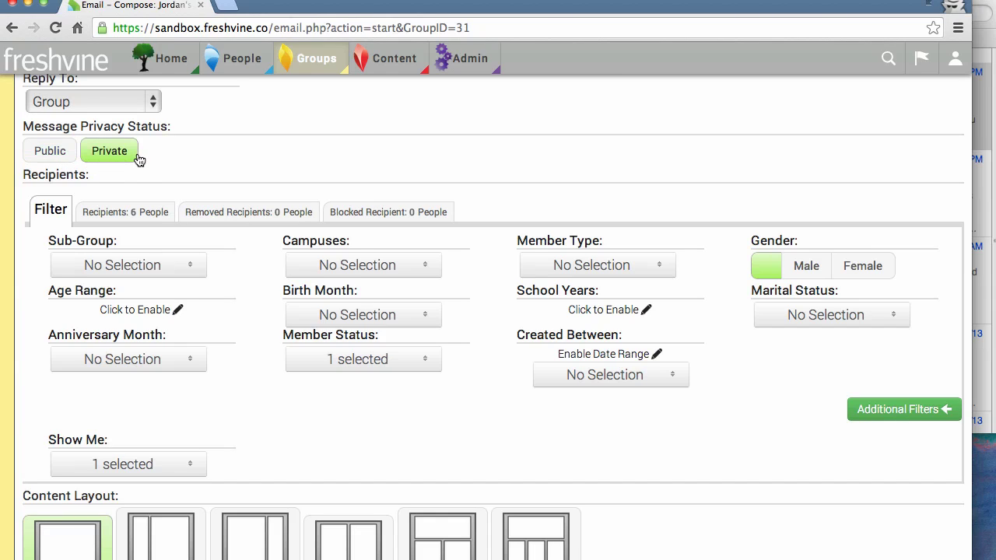
{"action": "left_click", "coordinate": [194, 269]}
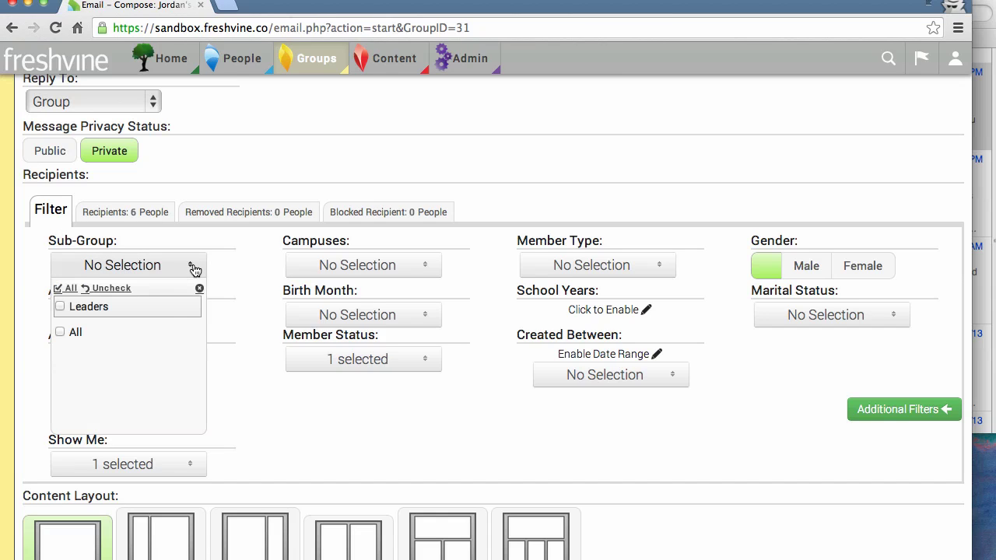
{"action": "left_click", "coordinate": [195, 266]}
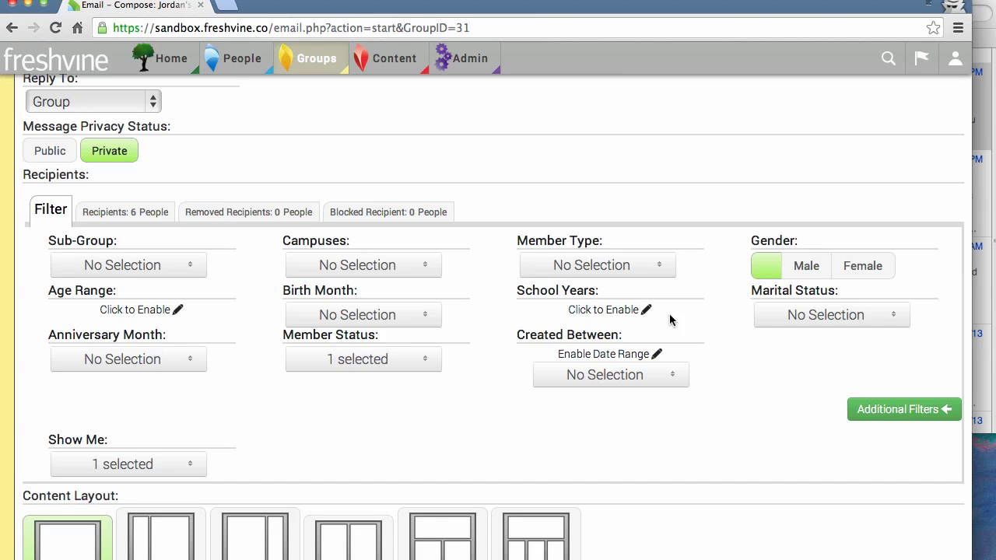
Expand the additional recipient filters, try the Female gender filter and reset gender to no selection
{"action": "left_click_drag", "start_coordinate": [882, 418], "coordinate": [884, 422]}
{"action": "left_click", "coordinate": [903, 418]}
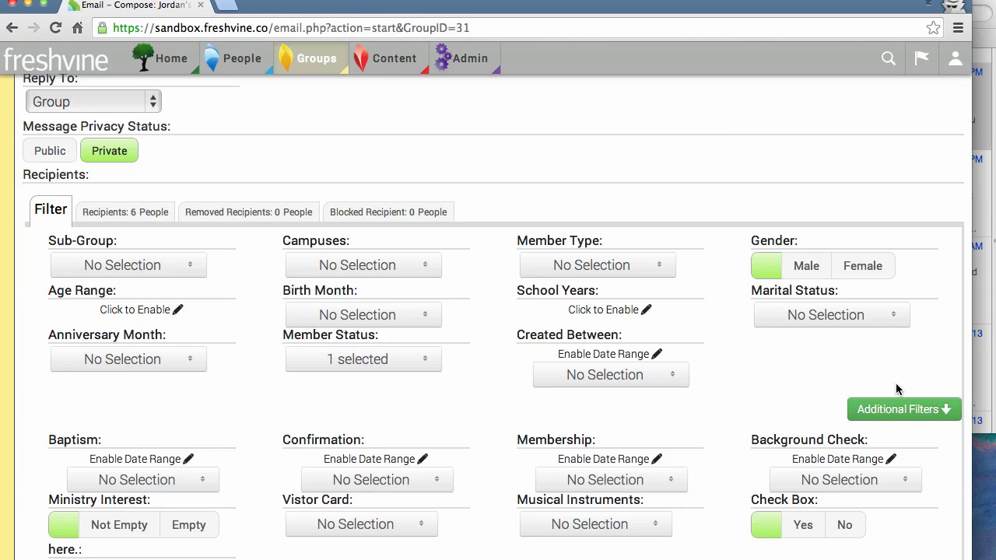
{"action": "scroll", "coordinate": [896, 382], "scroll_direction": "down", "scroll_amount": 1}
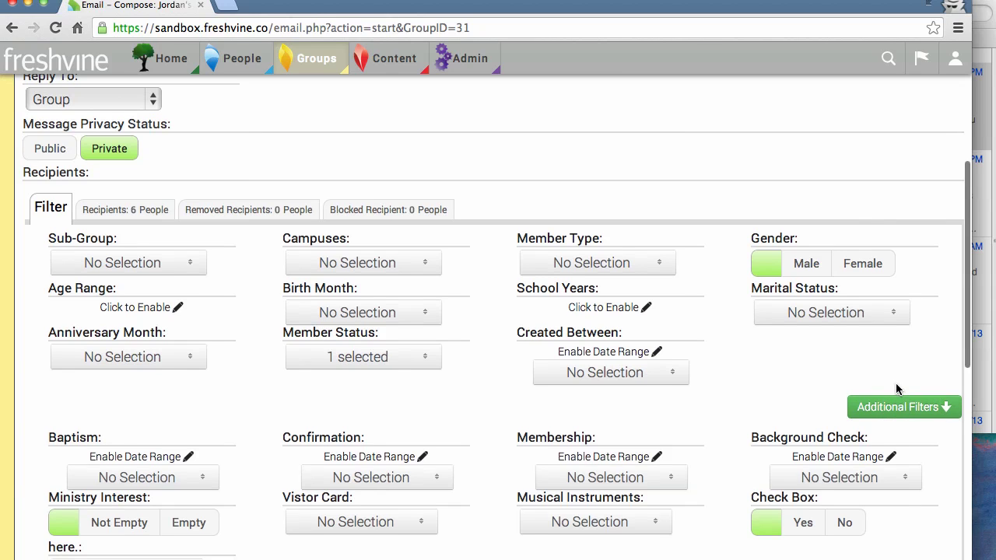
{"action": "left_click", "coordinate": [862, 269]}
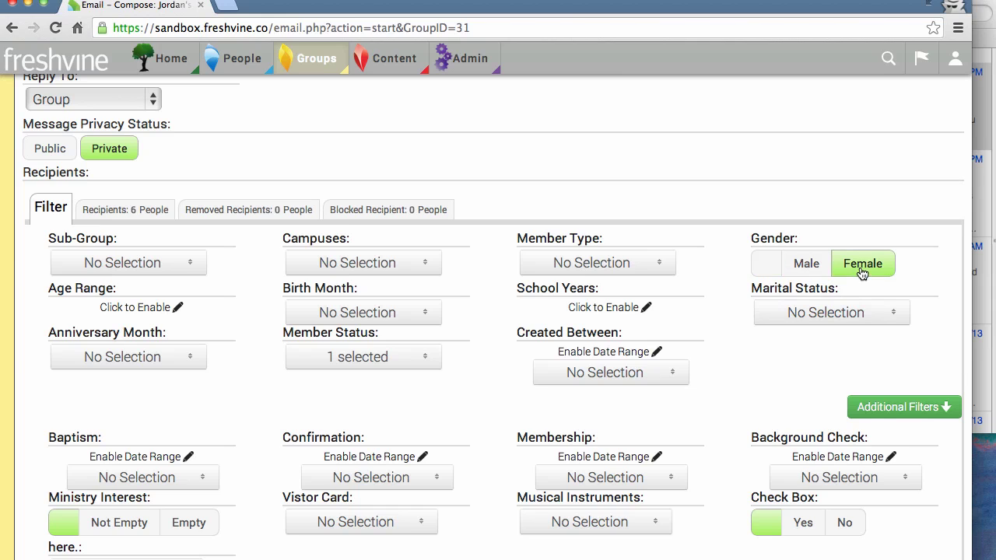
{"action": "left_click", "coordinate": [769, 268]}
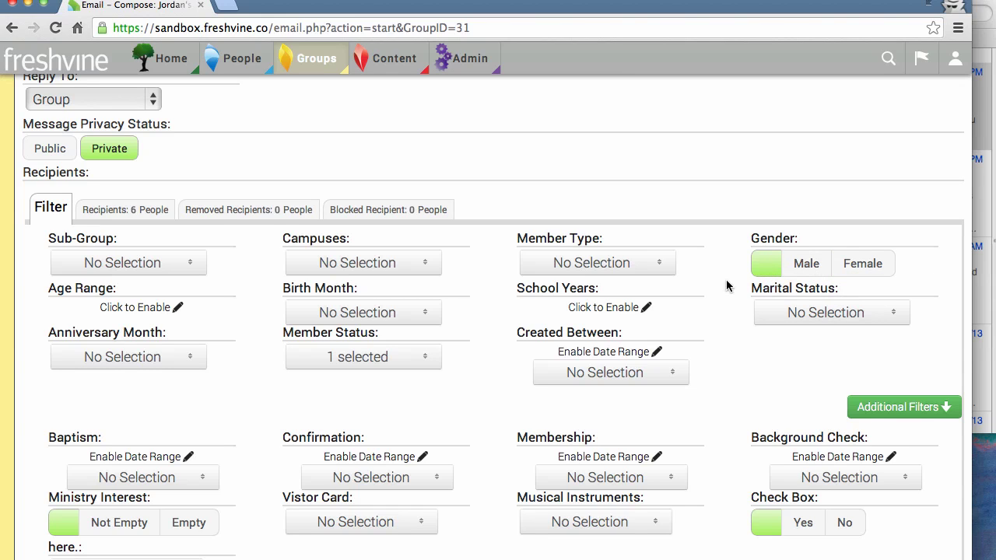
Choose the Diamond Template for the email and proceed to the writing page
{"action": "scroll", "coordinate": [716, 284], "scroll_direction": "down", "scroll_amount": 2}
{"action": "scroll", "coordinate": [716, 286], "scroll_direction": "down", "scroll_amount": 2}
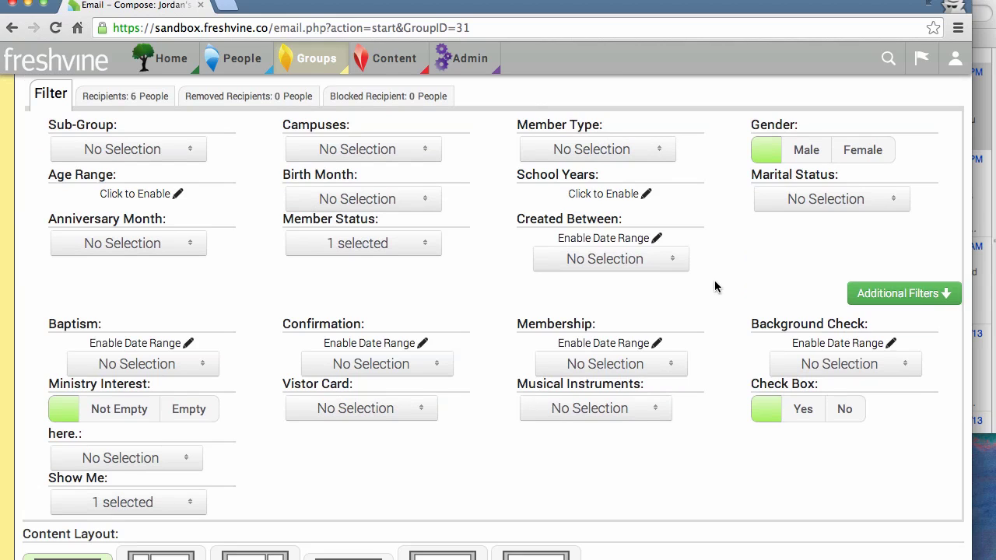
{"action": "scroll", "coordinate": [716, 286], "scroll_direction": "down", "scroll_amount": 8}
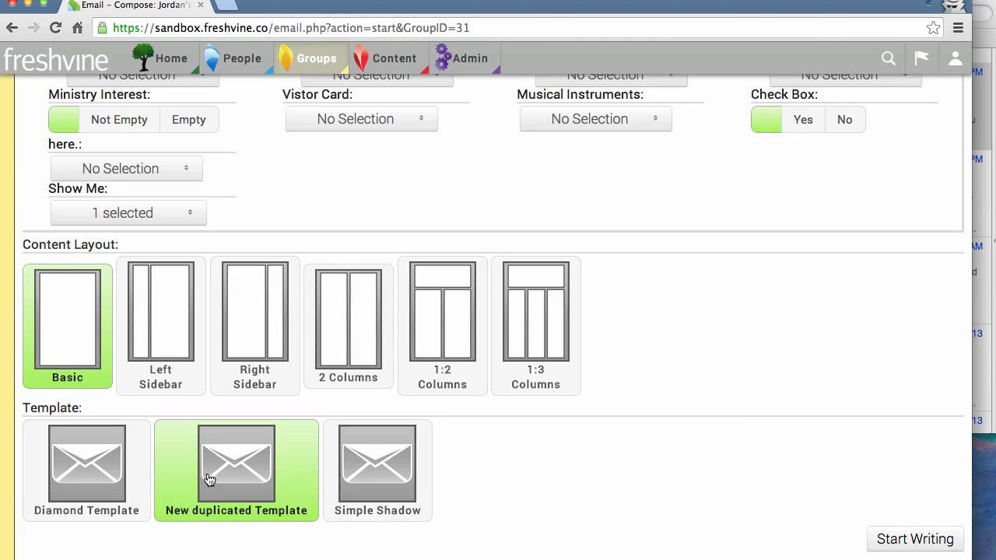
{"action": "left_click", "coordinate": [108, 468]}
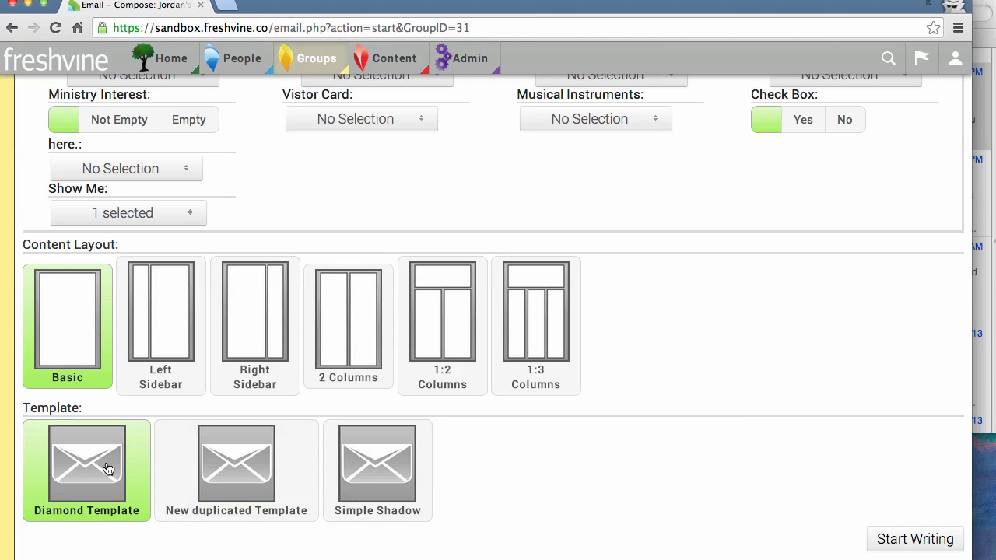
{"action": "left_click", "coordinate": [900, 541]}
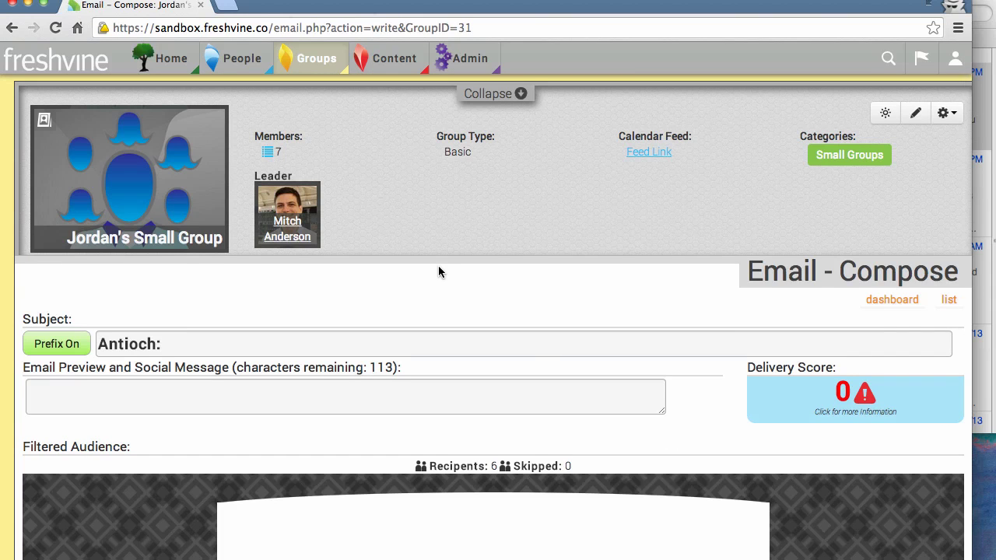
Enter the email subject "Meeting on Wednesday night for prayer. Bring Bibles" following the Antioch prefix
{"action": "scroll", "coordinate": [438, 272], "scroll_direction": "down", "scroll_amount": 5}
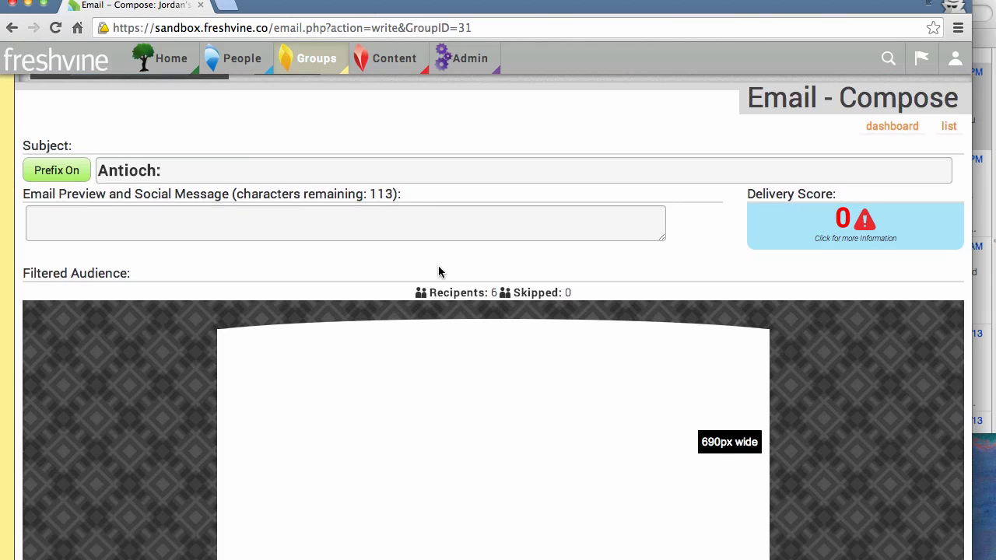
{"action": "left_click", "coordinate": [276, 170]}
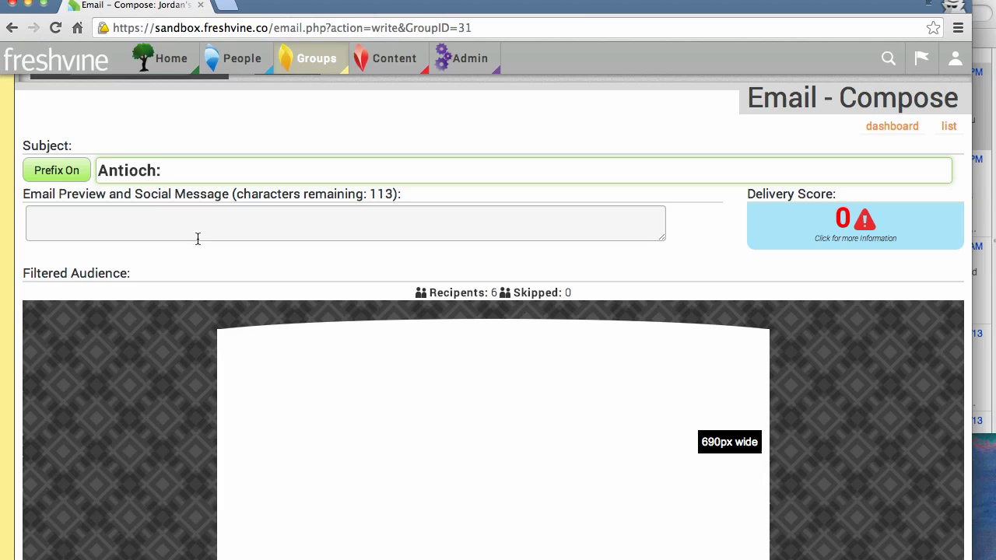
{"action": "type", "text": "Meeting on Wed"}
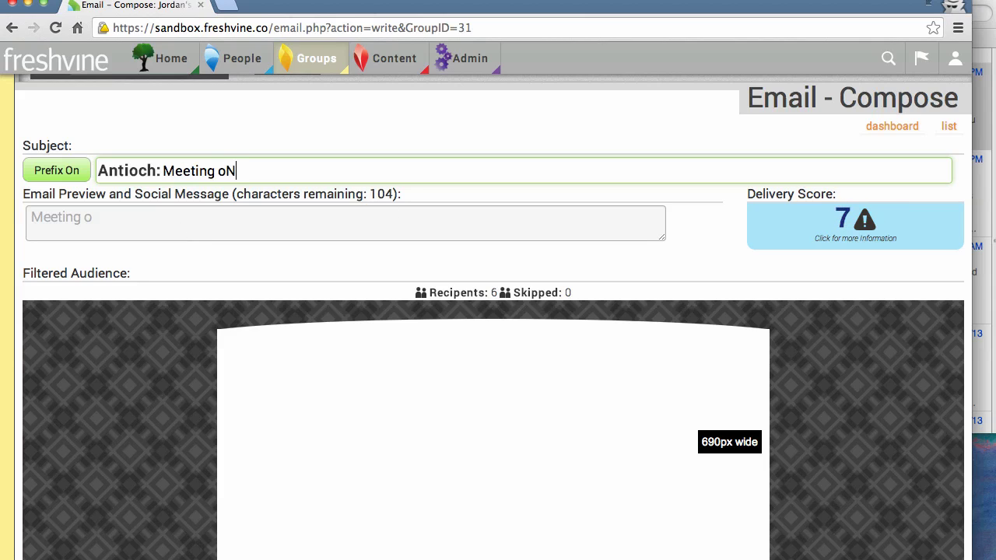
{"action": "type", "text": "nesday nighf ro"}
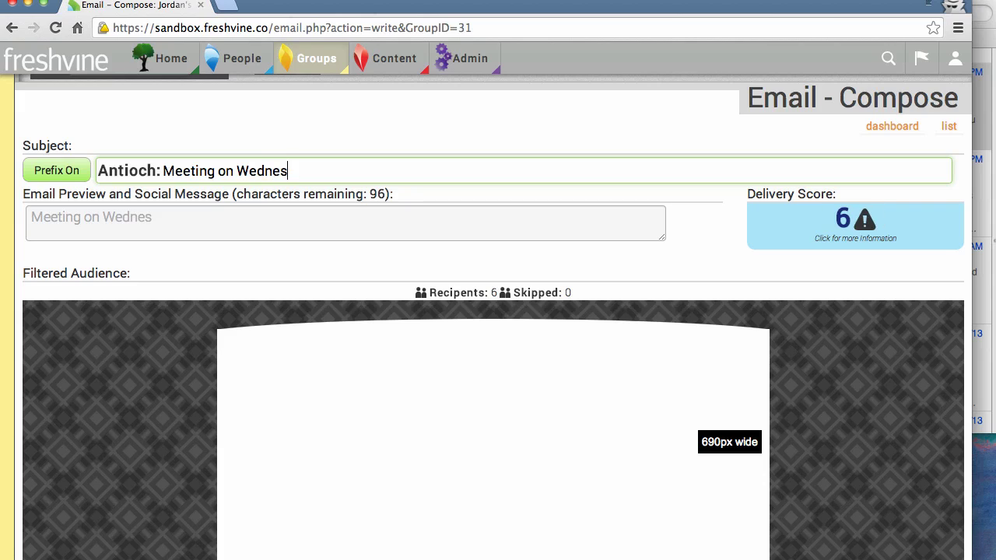
{"action": "key", "text": "BackSpace"}
{"action": "key", "text": "BackSpace"}
{"action": "key", "text": "BackSpace"}
{"action": "key", "text": "BackSpace"}
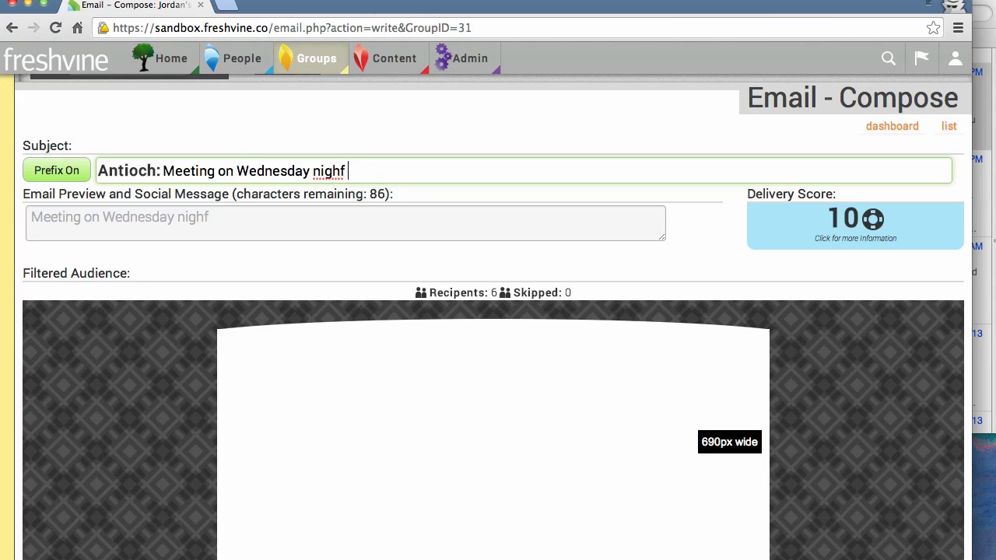
{"action": "type", "text": "t for prayer."}
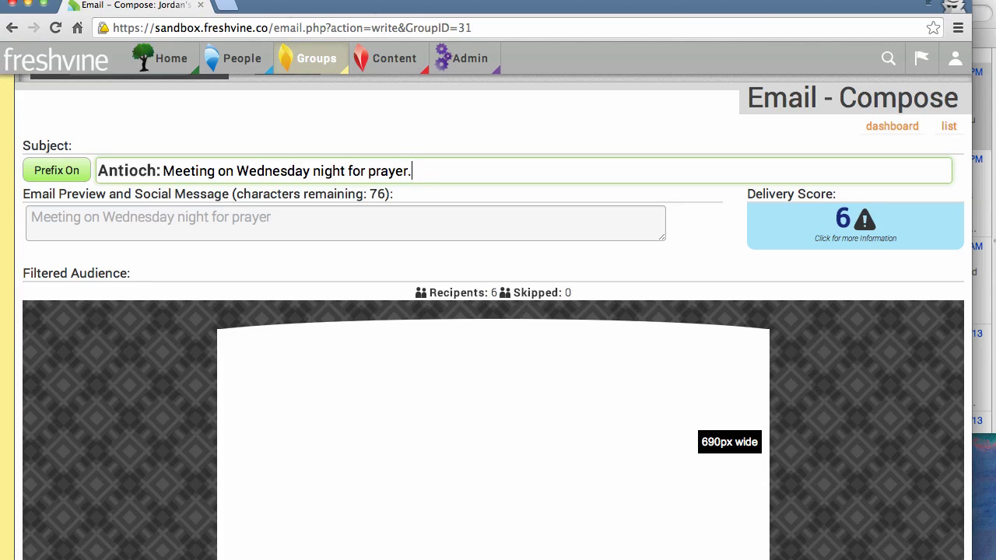
{"action": "type", "text": " Bring Bibles"}
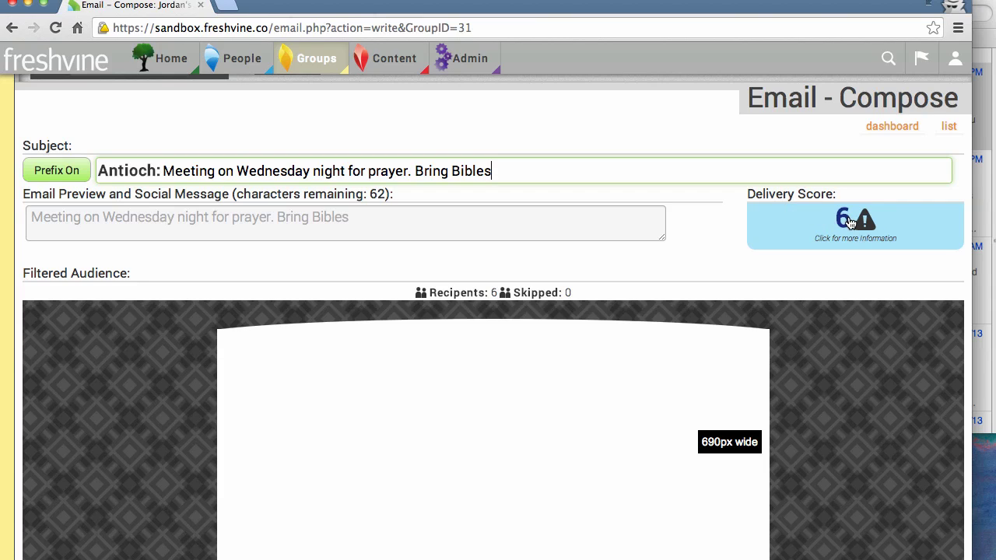
Examine the Delivery Score details for issues with the subject and preview, and close them
{"action": "left_click", "coordinate": [850, 223]}
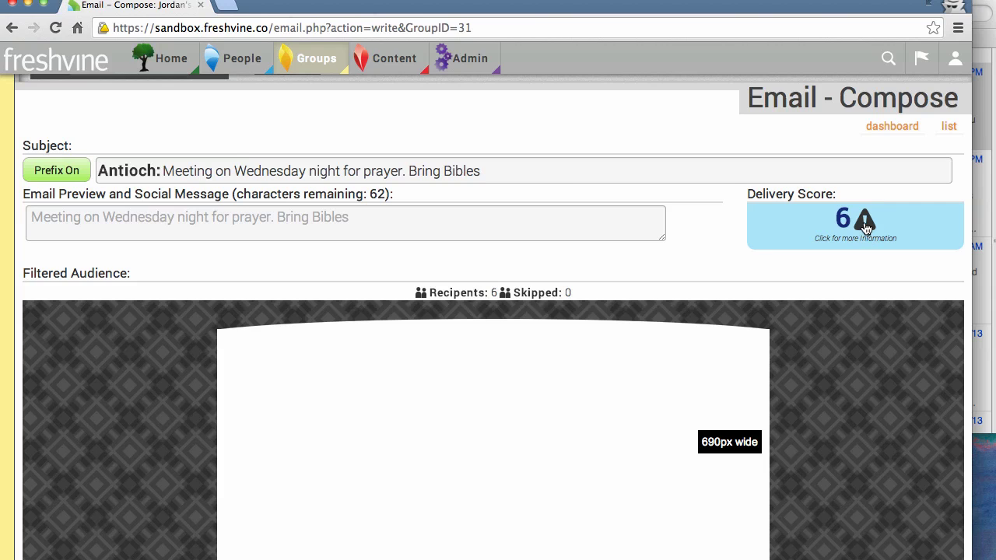
{"action": "left_click", "coordinate": [867, 223]}
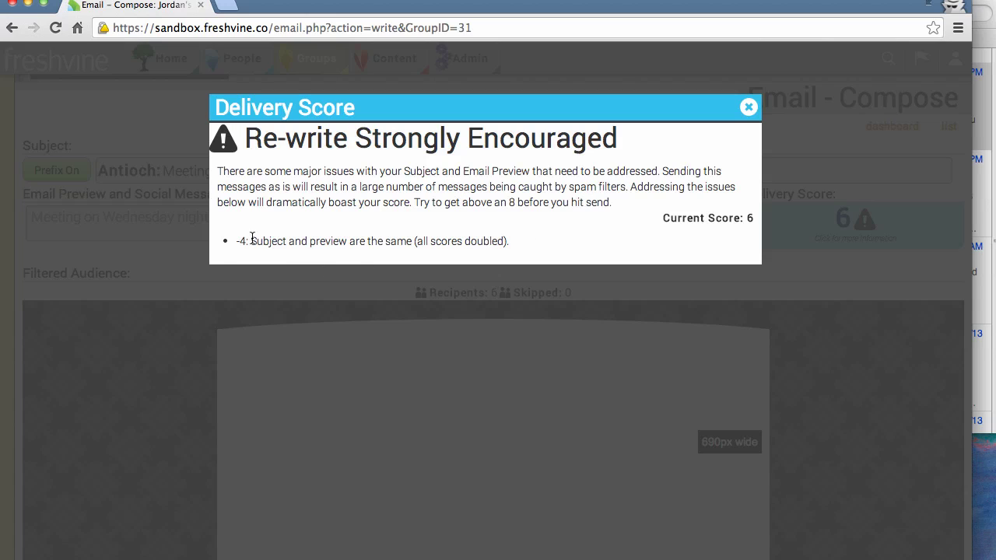
{"action": "left_click_drag", "start_coordinate": [252, 239], "coordinate": [434, 233]}
{"action": "left_click", "coordinate": [434, 234]}
{"action": "left_click", "coordinate": [749, 108]}
Replace the email preview and social message text with "Prayer night Wednesday"
{"action": "left_click", "coordinate": [536, 171]}
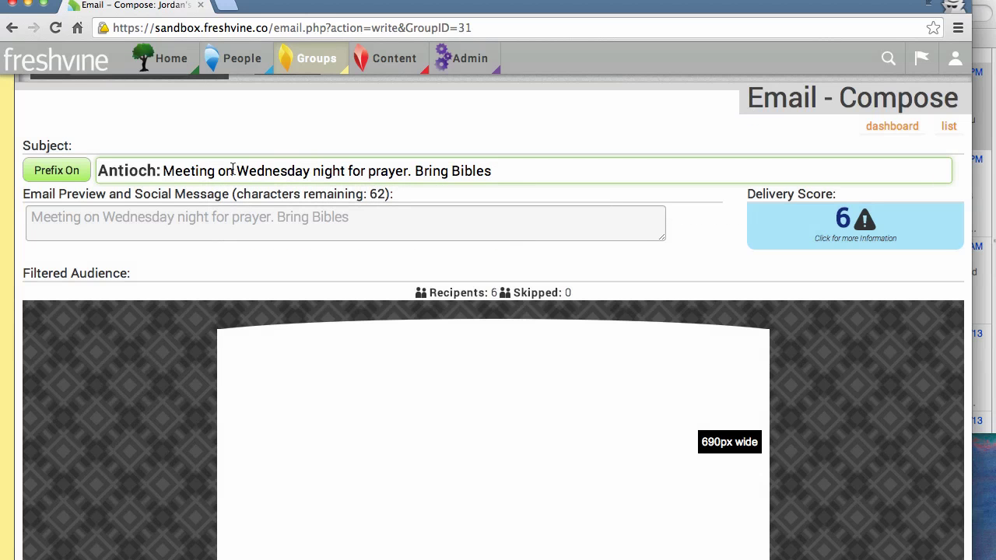
{"action": "left_click", "coordinate": [55, 230]}
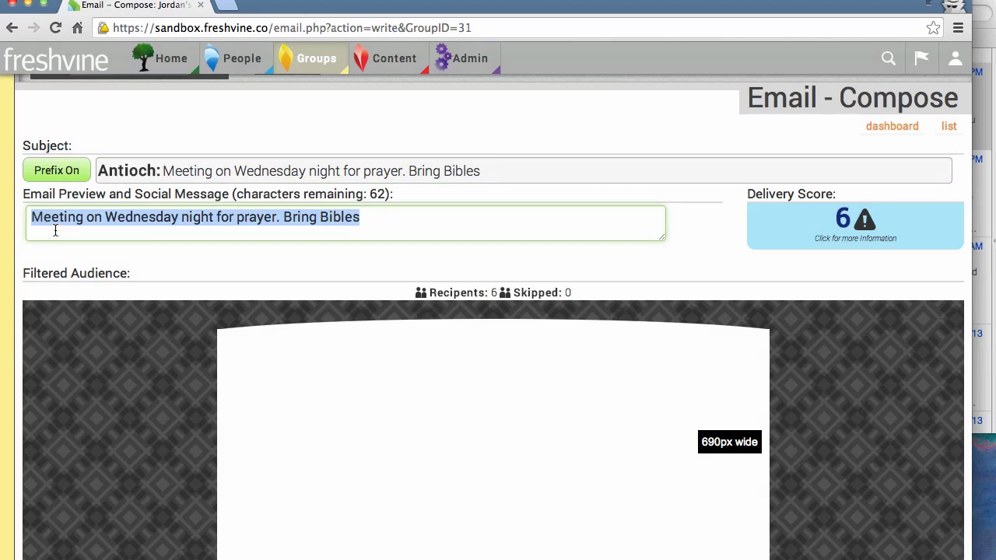
{"action": "left_click", "coordinate": [239, 220]}
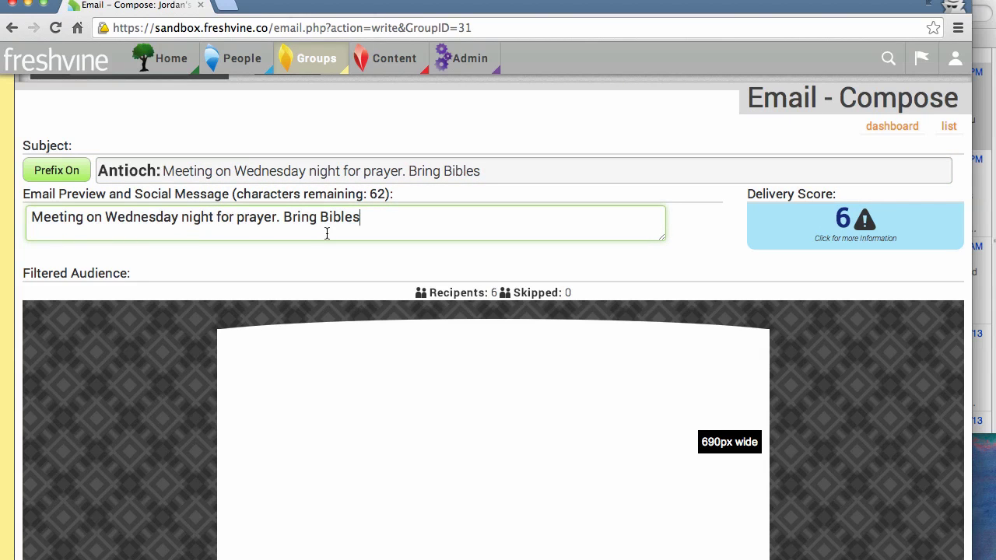
{"action": "left_click", "coordinate": [371, 224]}
{"action": "key", "text": "super+a"}
{"action": "key", "text": "BackSpace"}
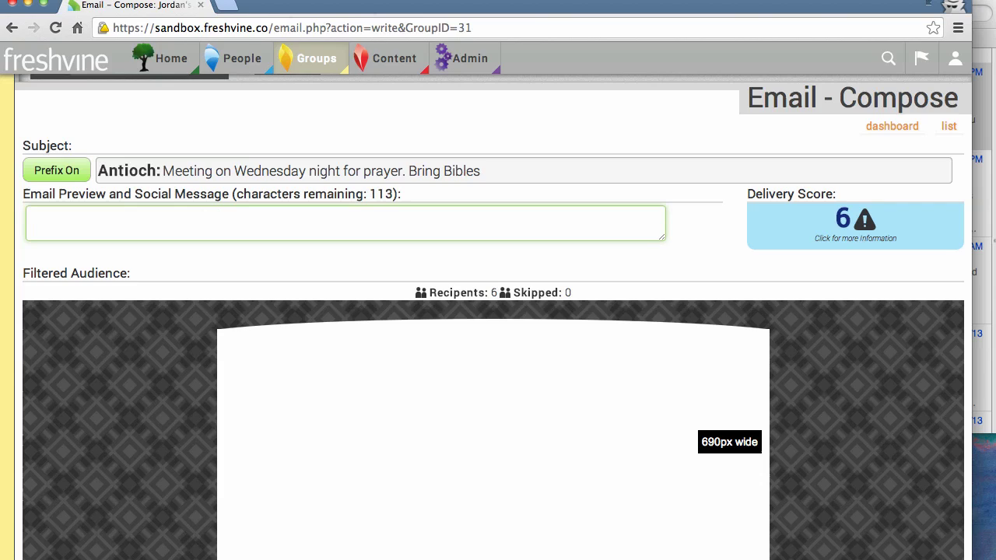
{"action": "type", "text": "Prayer night W"}
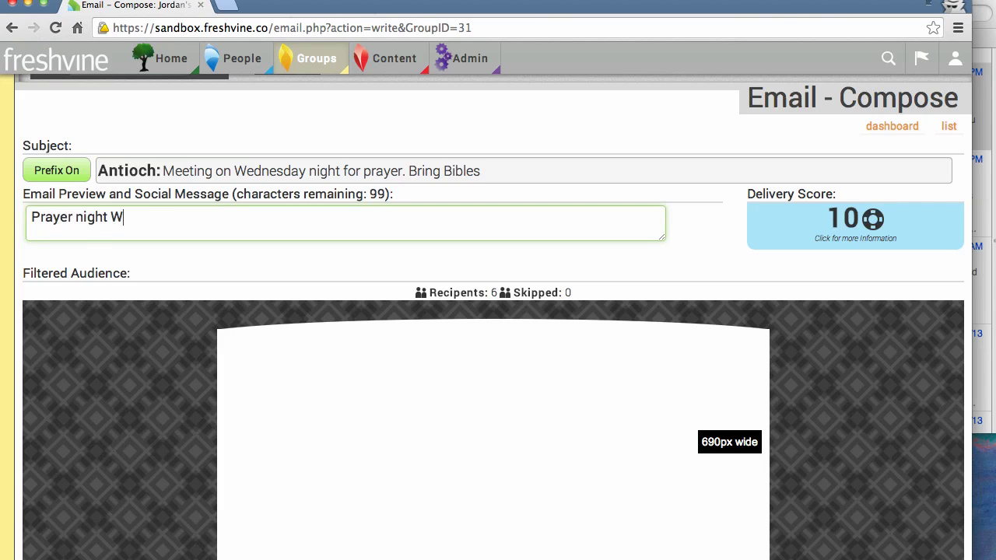
{"action": "type", "text": "ednesday"}
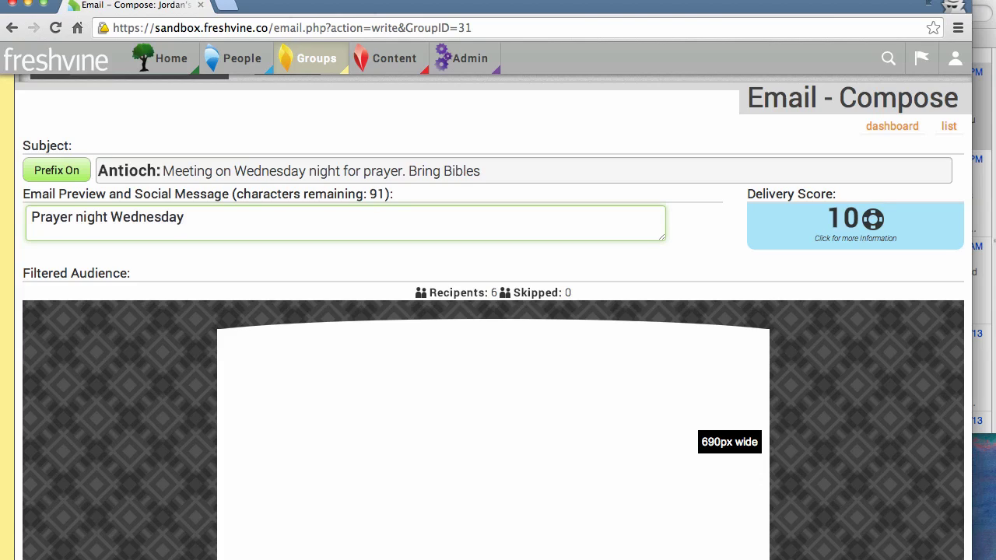
Try an exclamation mark at the end of the preview message and remove it
{"action": "type", "text": "!"}
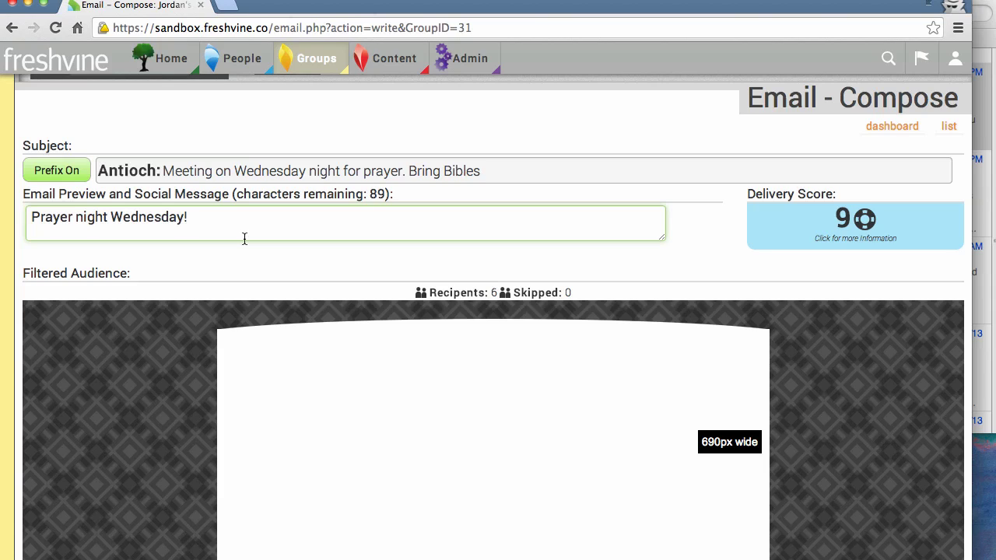
{"action": "key", "text": "BackSpace"}
{"action": "key", "text": "BackSpace"}
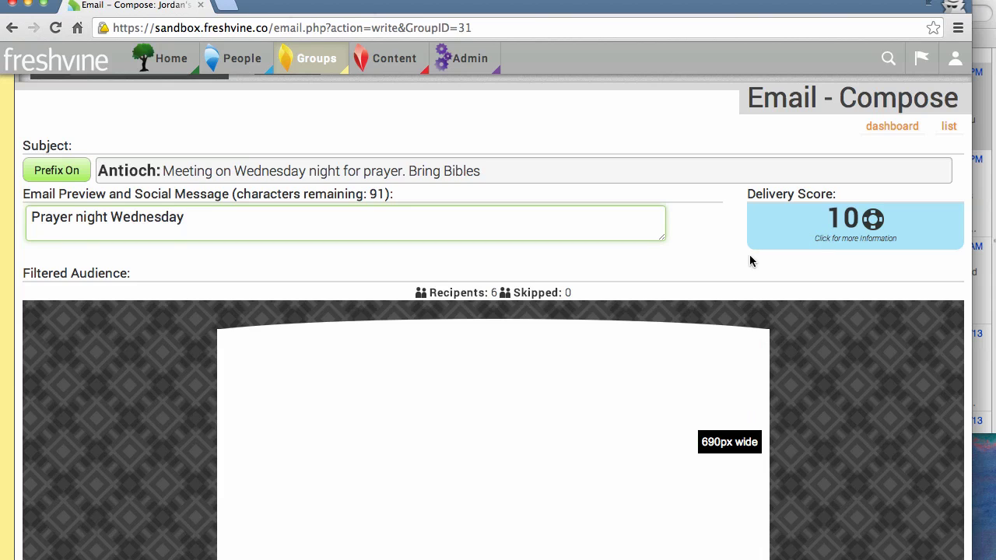
Open the image block's file upload, browse the local files for an image, and close everything without adding one
{"action": "scroll", "coordinate": [749, 261], "scroll_direction": "down", "scroll_amount": 4}
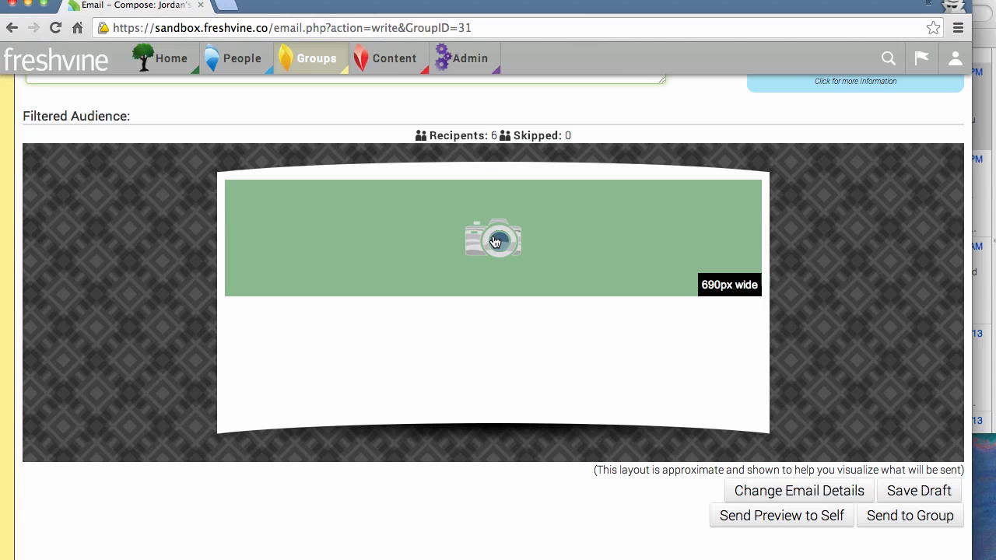
{"action": "left_click", "coordinate": [495, 241]}
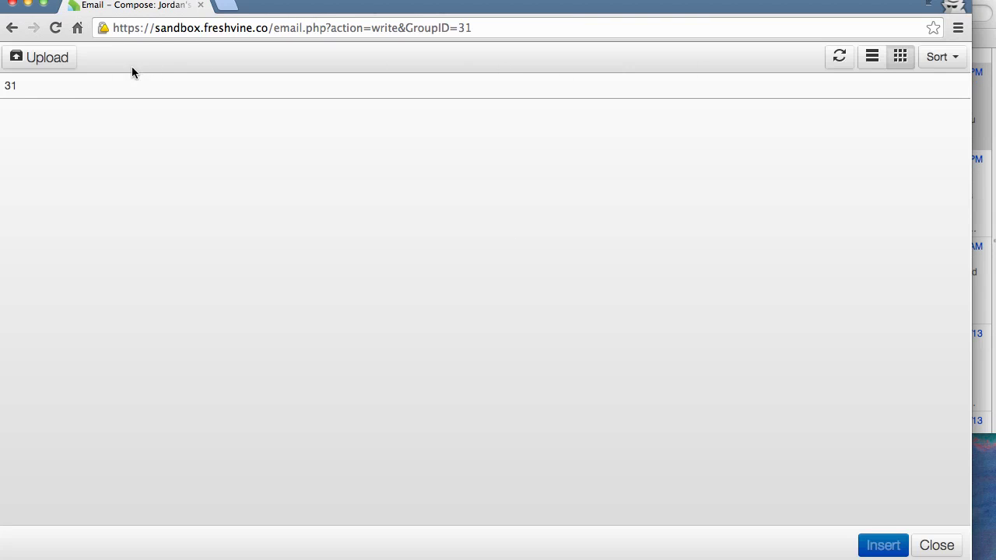
{"action": "left_click", "coordinate": [44, 61]}
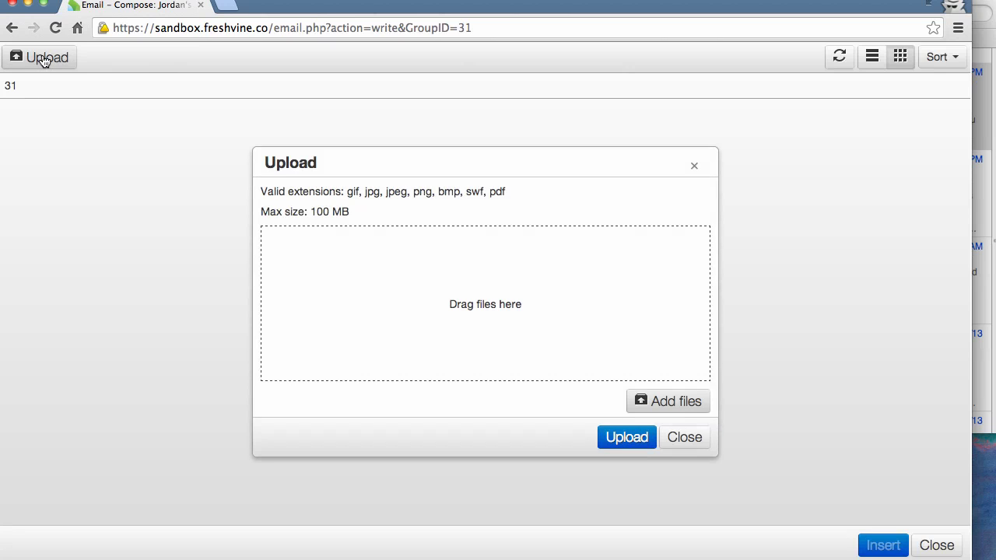
{"action": "left_click", "coordinate": [678, 406]}
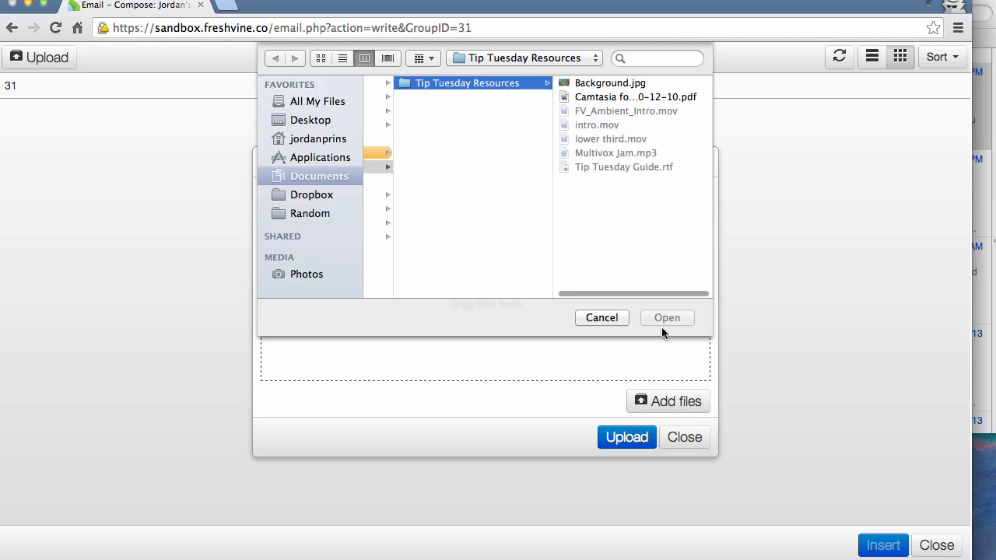
{"action": "left_click", "coordinate": [605, 318]}
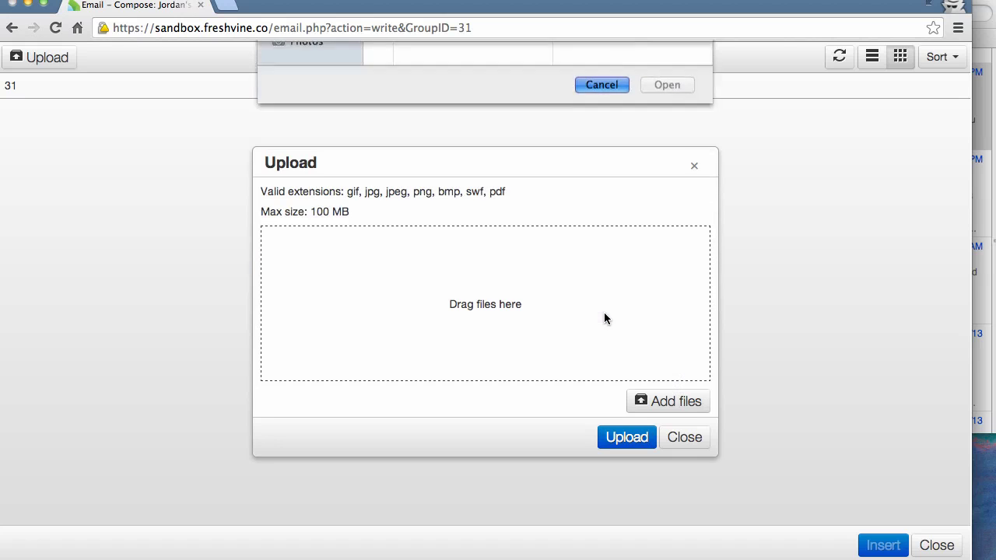
{"action": "left_click", "coordinate": [682, 442]}
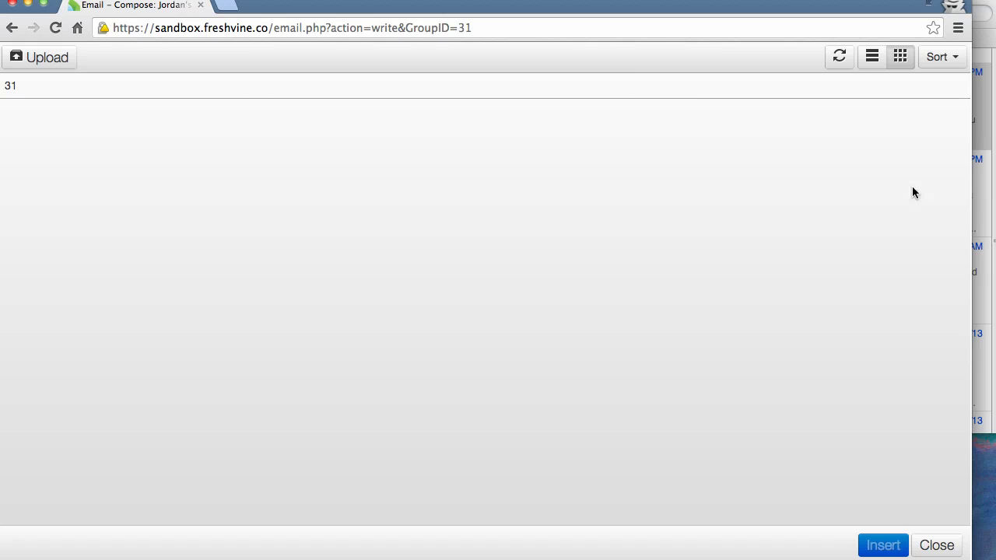
{"action": "left_click", "coordinate": [937, 545]}
Write "Meet at the church for prayer Wednesday evening at 7!" in the text block of the email body
{"action": "scroll", "coordinate": [741, 455], "scroll_direction": "down", "scroll_amount": 5}
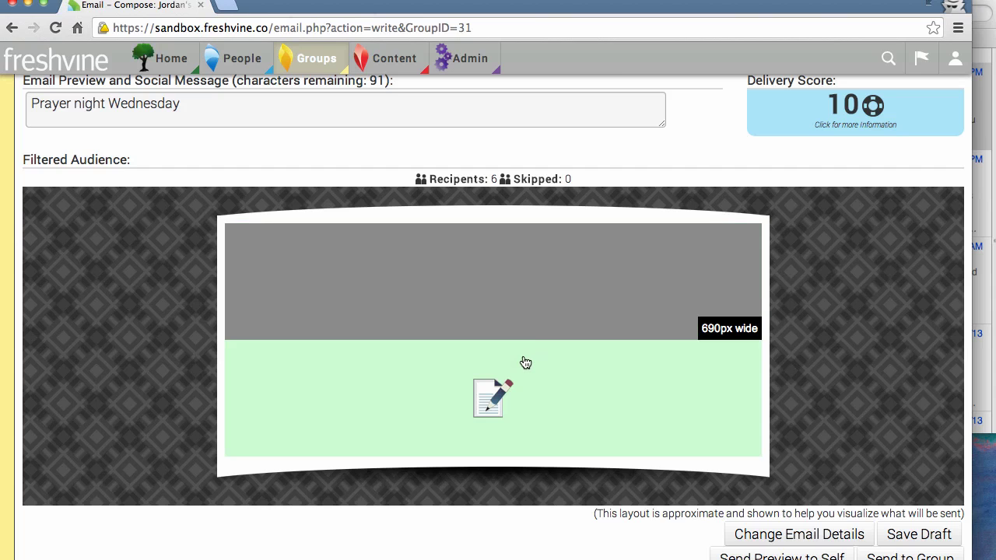
{"action": "left_click", "coordinate": [560, 395]}
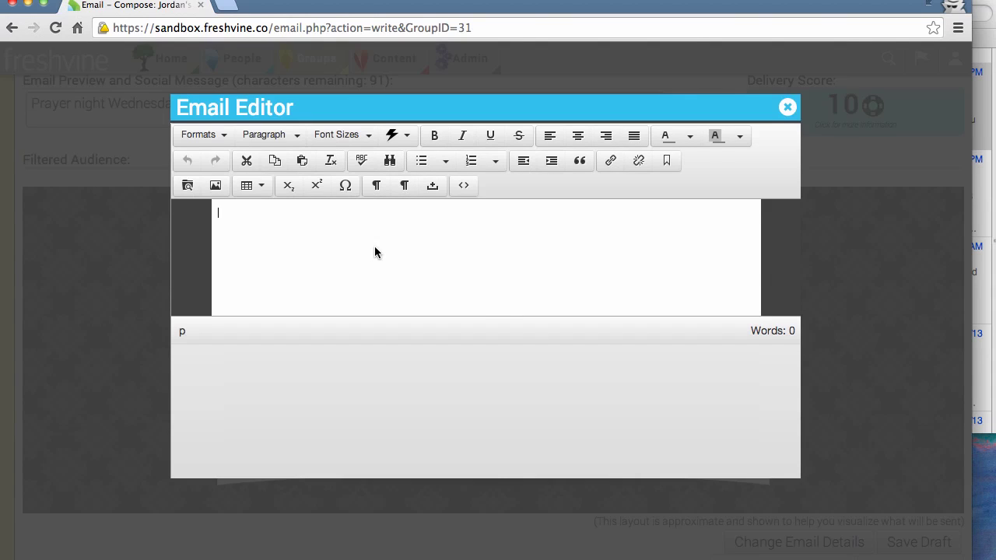
{"action": "type", "text": "Meet at the church for prayer"}
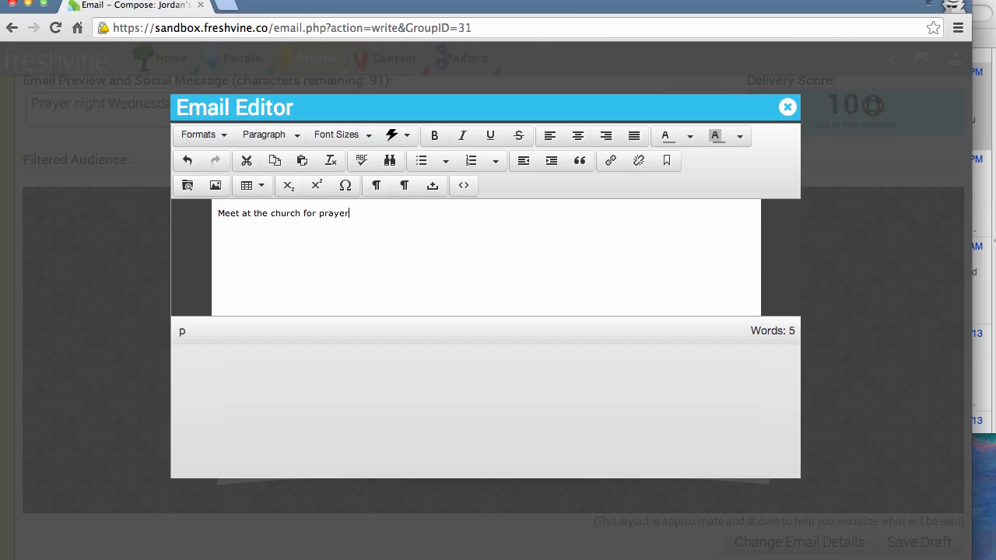
{"action": "type", "text": " Wednesday evening at 7.!"}
Make the whole body sentence bold, close the email editor and review the message in the layout
{"action": "triple_click", "coordinate": [413, 214]}
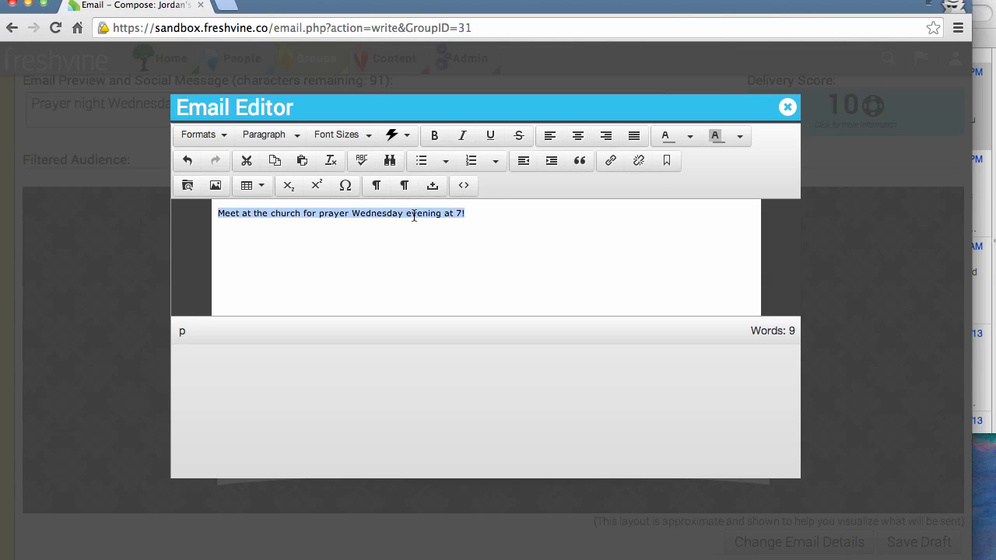
{"action": "left_click", "coordinate": [434, 136]}
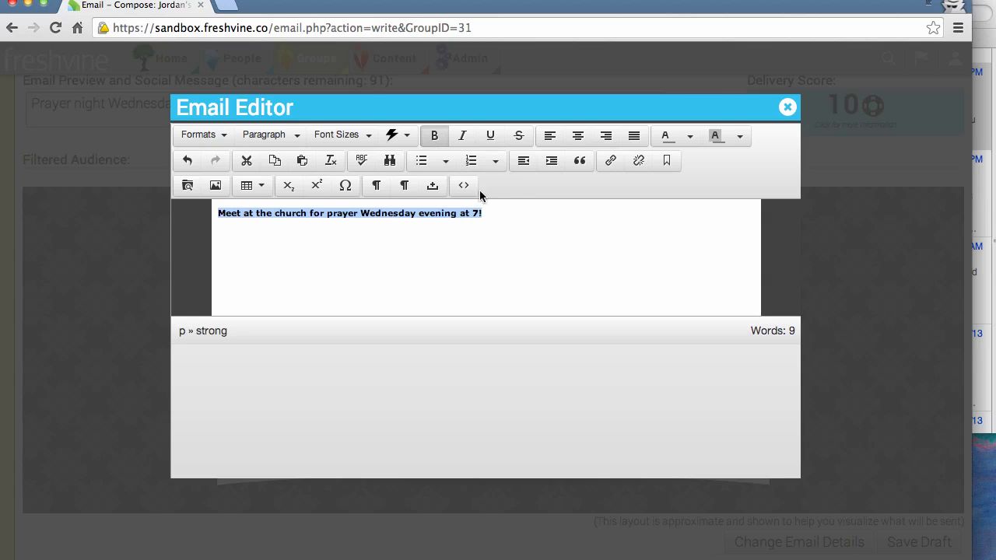
{"action": "left_click", "coordinate": [560, 257]}
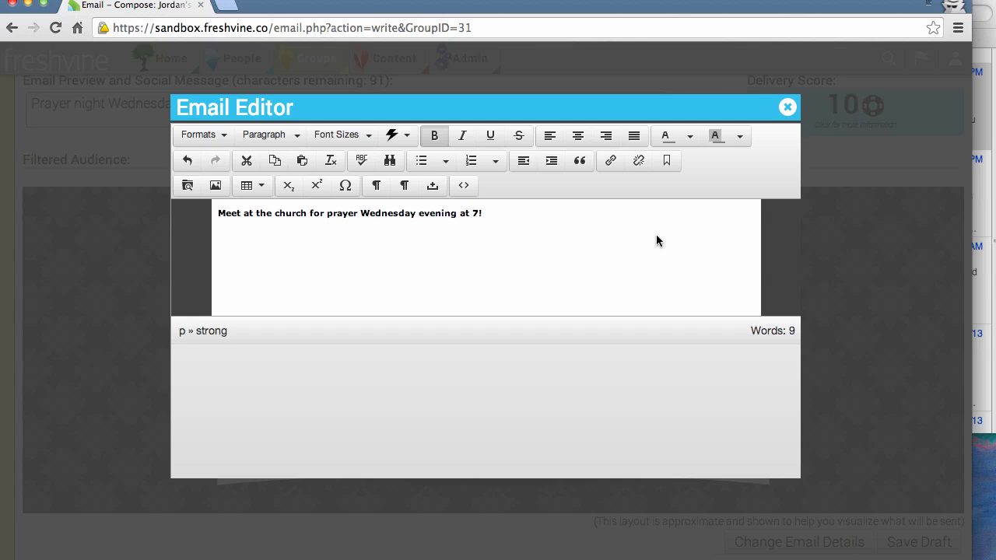
{"action": "left_click", "coordinate": [785, 107]}
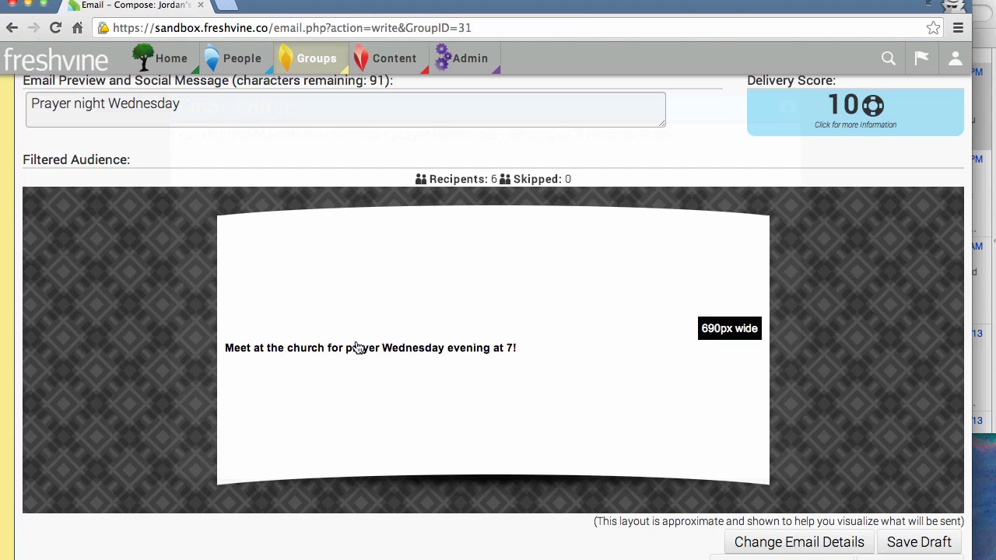
{"action": "scroll", "coordinate": [612, 368], "scroll_direction": "down", "scroll_amount": 3}
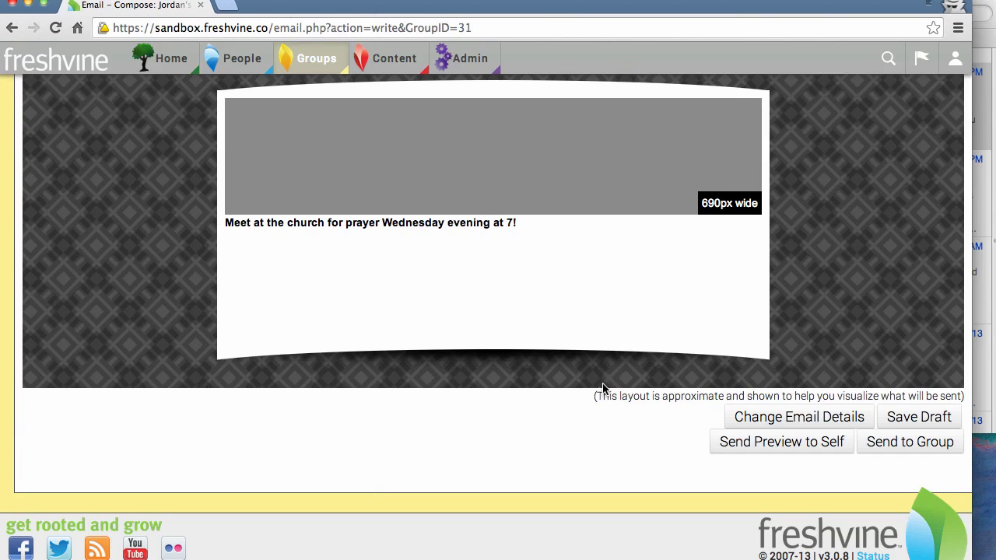
{"action": "scroll", "coordinate": [602, 391], "scroll_direction": "up", "scroll_amount": 2}
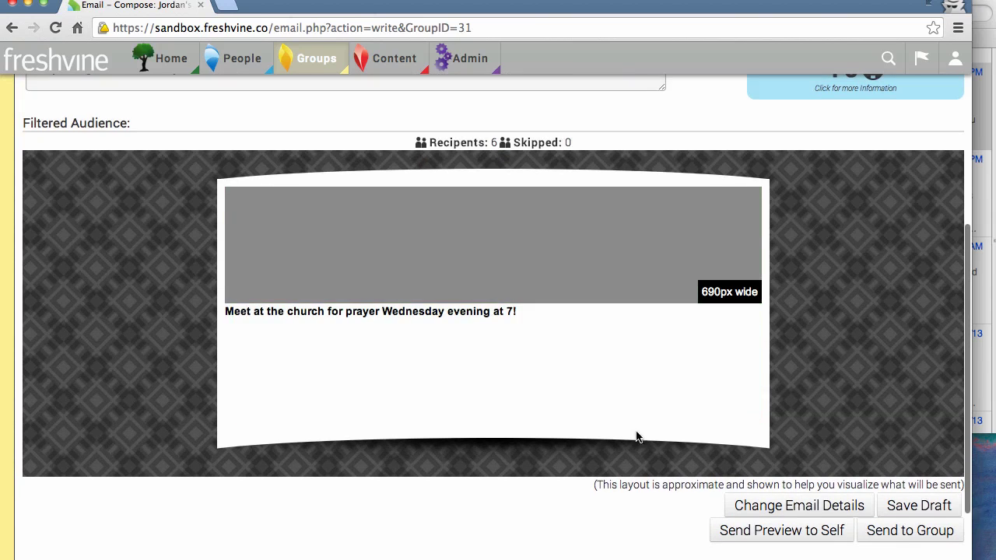